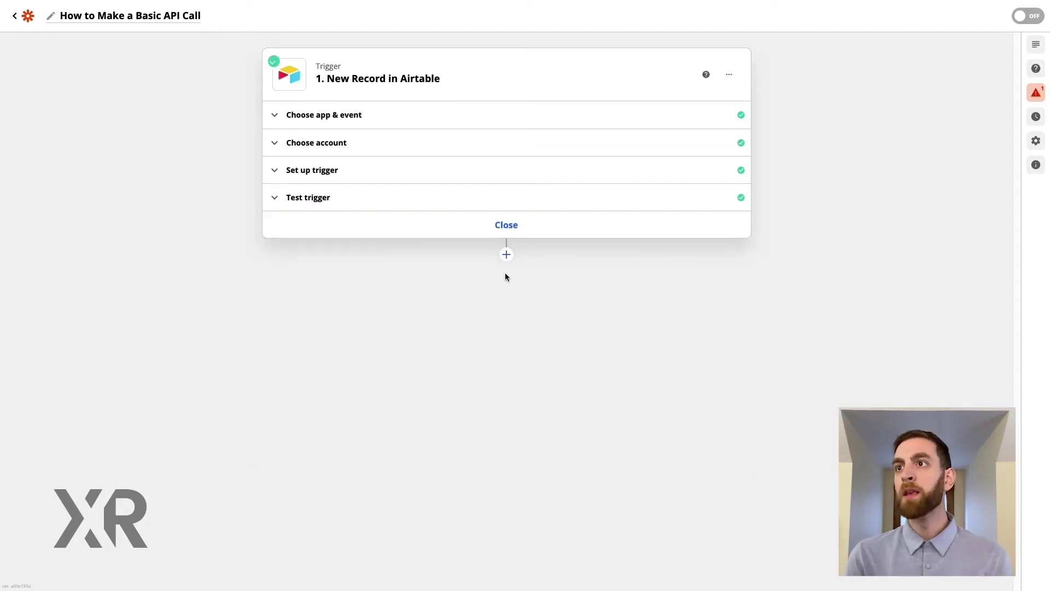
Add a new step below the tested Airtable new-record trigger.
{"action": "left_click", "coordinate": [506, 254]}
Pick Asana as the action app and browse its action events without choosing one.
{"action": "left_click", "coordinate": [469, 302]}
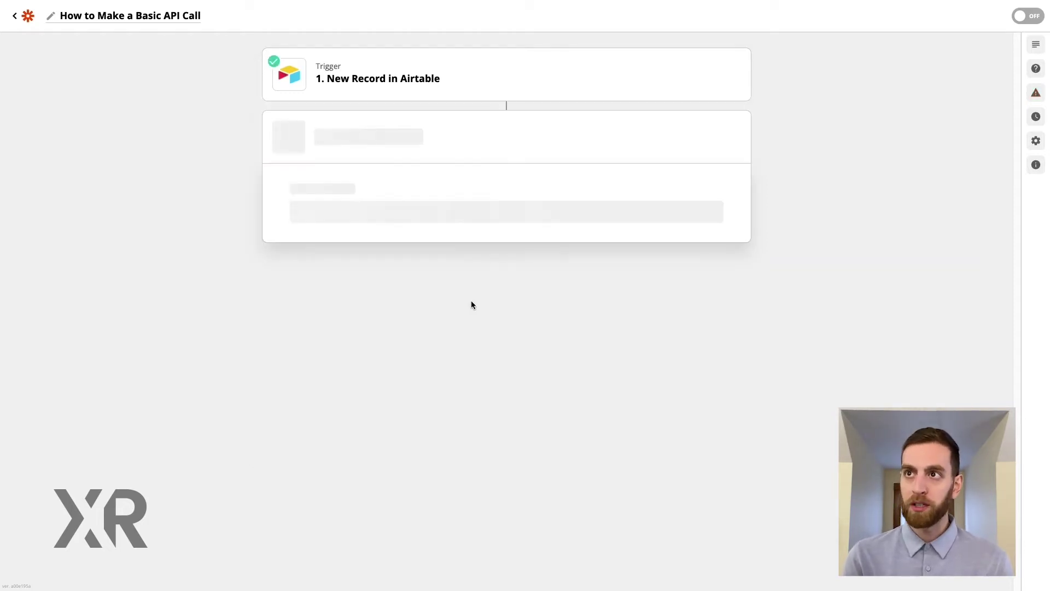
{"action": "left_click", "coordinate": [483, 300]}
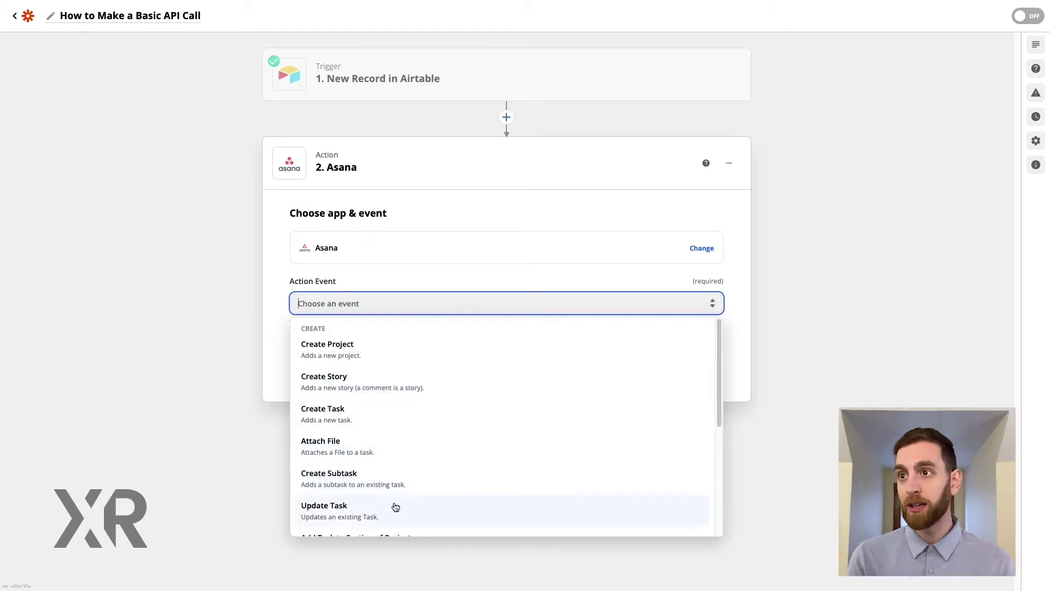
{"action": "scroll", "coordinate": [395, 504], "scroll_direction": "down", "scroll_amount": 1}
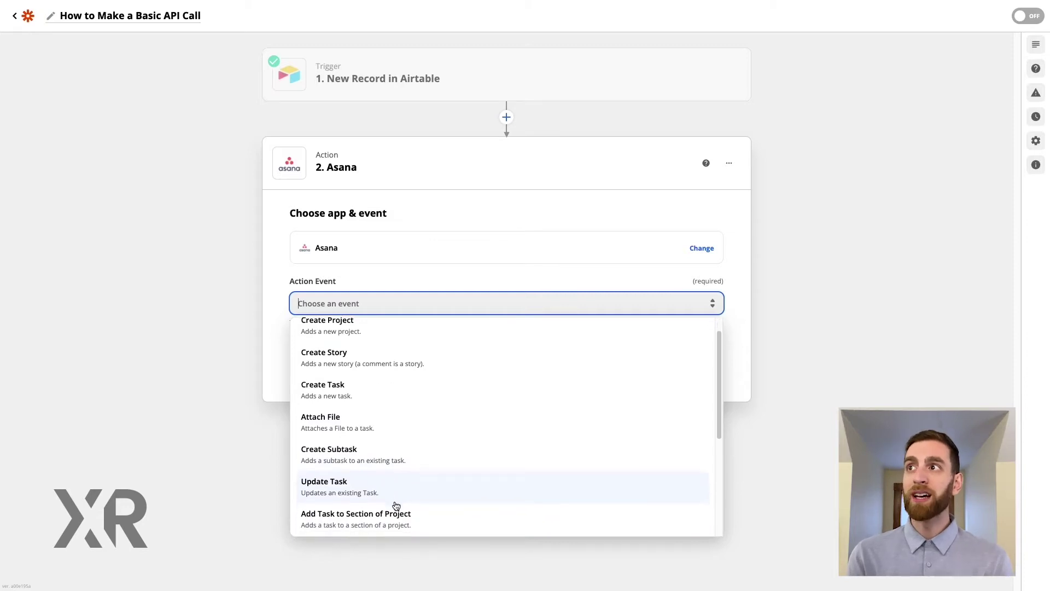
{"action": "scroll", "coordinate": [395, 504], "scroll_direction": "down", "scroll_amount": 1}
{"action": "scroll", "coordinate": [462, 492], "scroll_direction": "down", "scroll_amount": 1}
{"action": "scroll", "coordinate": [462, 492], "scroll_direction": "down", "scroll_amount": 6}
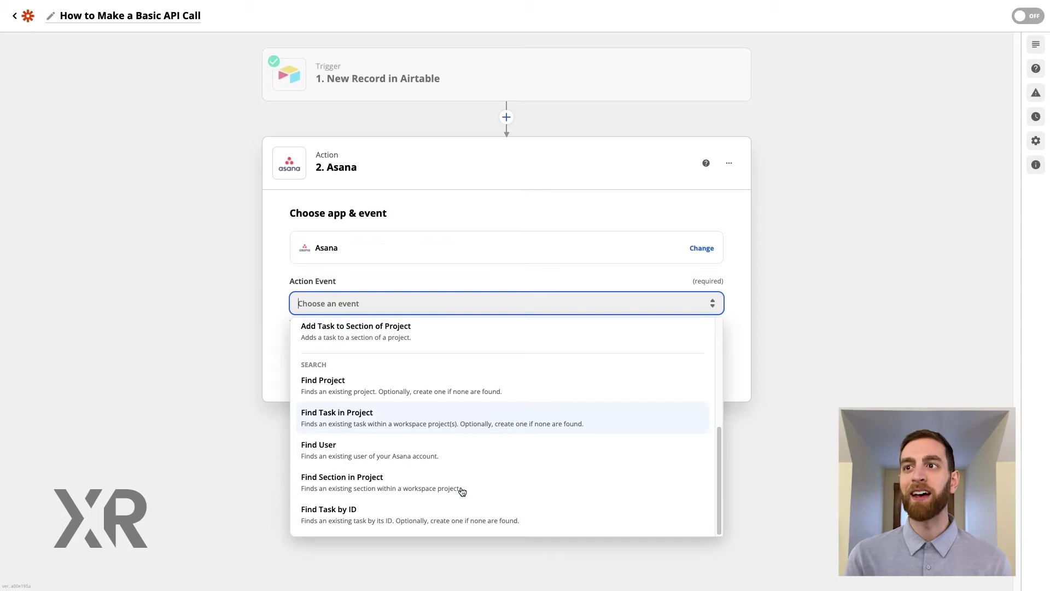
{"action": "scroll", "coordinate": [483, 495], "scroll_direction": "up", "scroll_amount": 8}
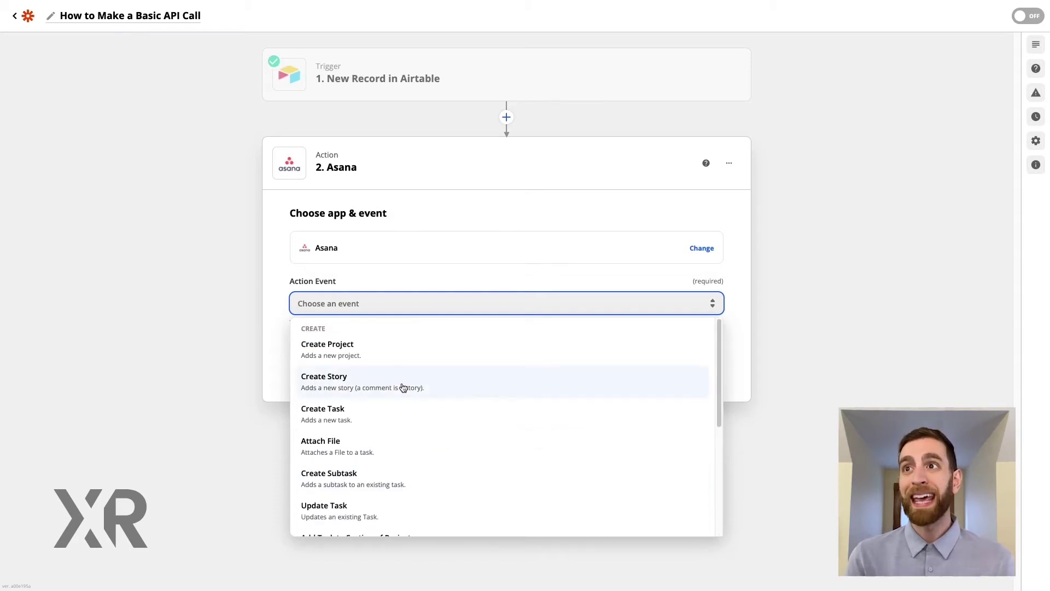
{"action": "left_click", "coordinate": [856, 405]}
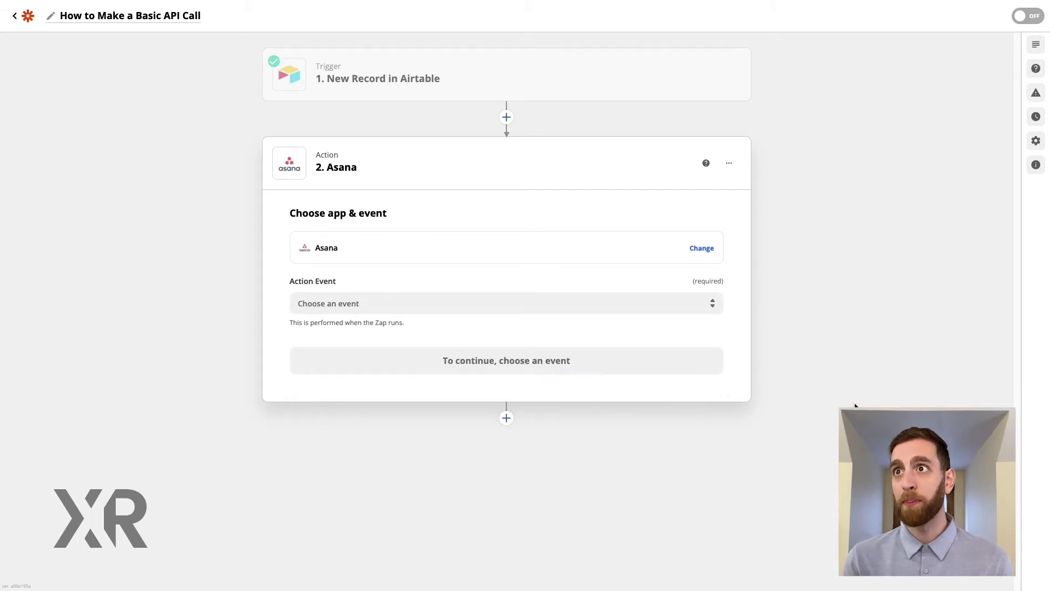
Delete the Asana action step and add a fresh action step under the trigger.
{"action": "left_click", "coordinate": [725, 164]}
{"action": "left_click", "coordinate": [710, 208]}
{"action": "left_click", "coordinate": [714, 211]}
{"action": "left_click", "coordinate": [507, 117]}
Set the second step to Webhooks by Zapier with the POST action event.
{"action": "type", "text": "web"}
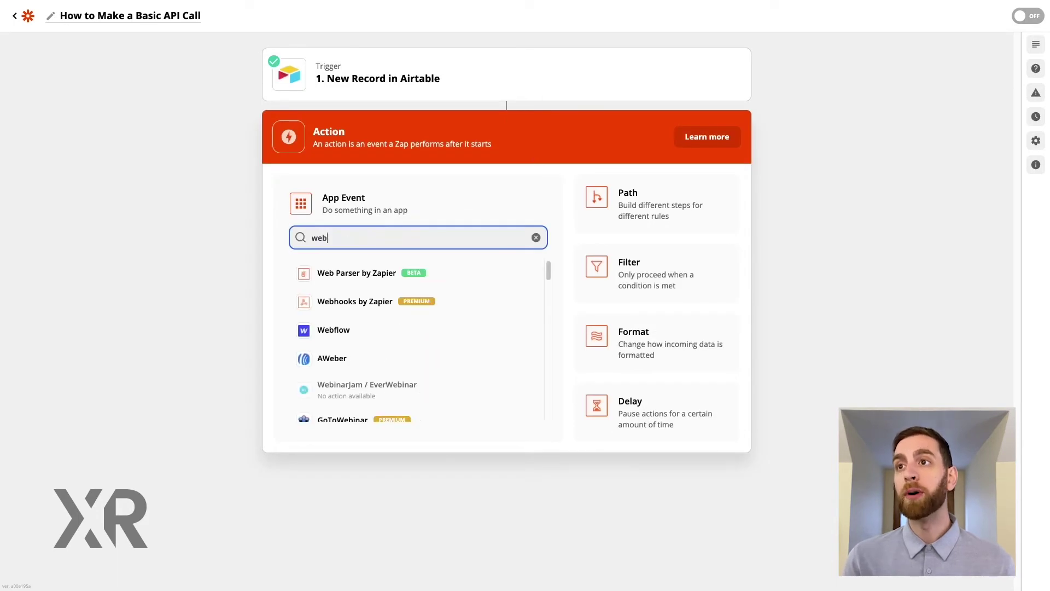
{"action": "left_click", "coordinate": [359, 307]}
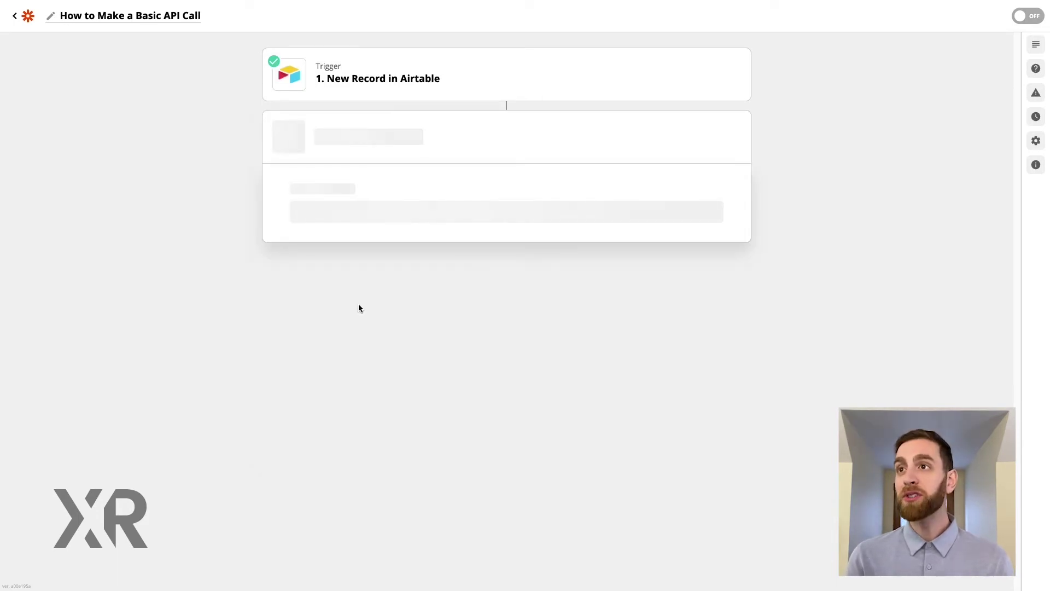
{"action": "left_click", "coordinate": [525, 305]}
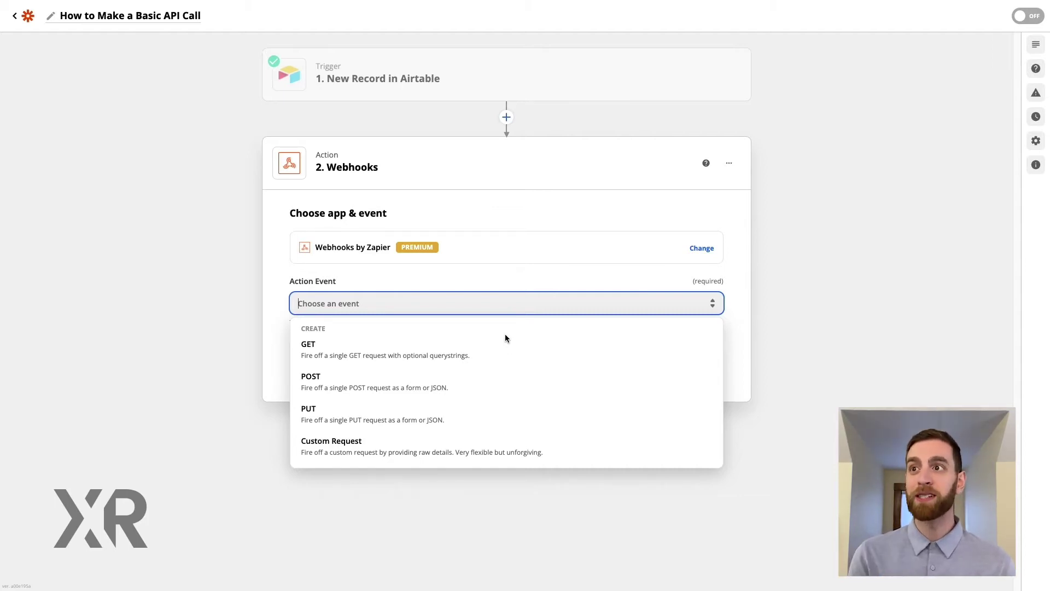
{"action": "left_click", "coordinate": [445, 389]}
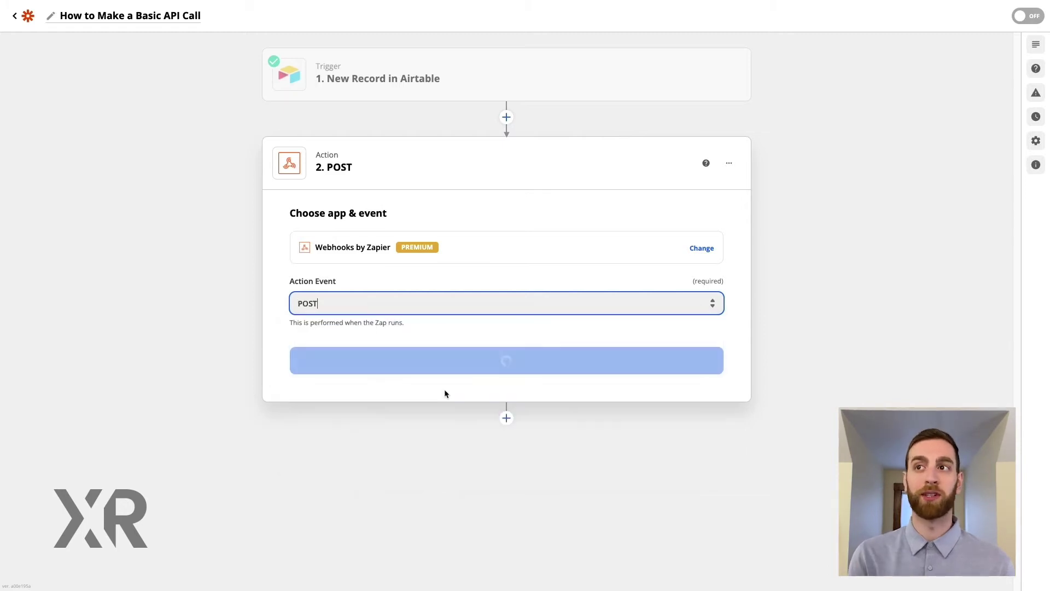
{"action": "left_click", "coordinate": [528, 362]}
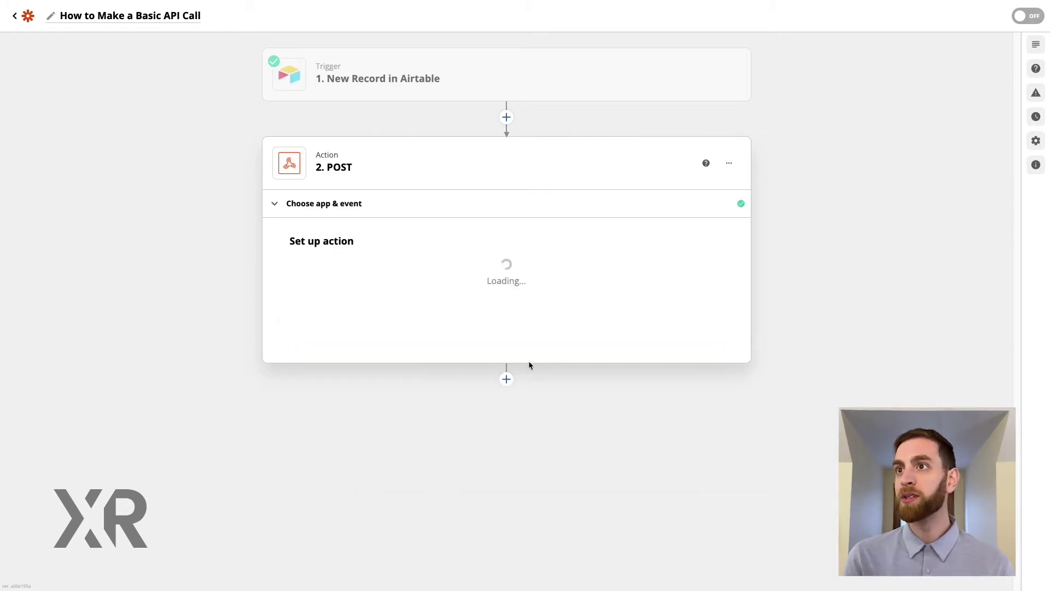
Begin filling the required URL field in the POST action's setup form.
{"action": "left_click", "coordinate": [371, 280]}
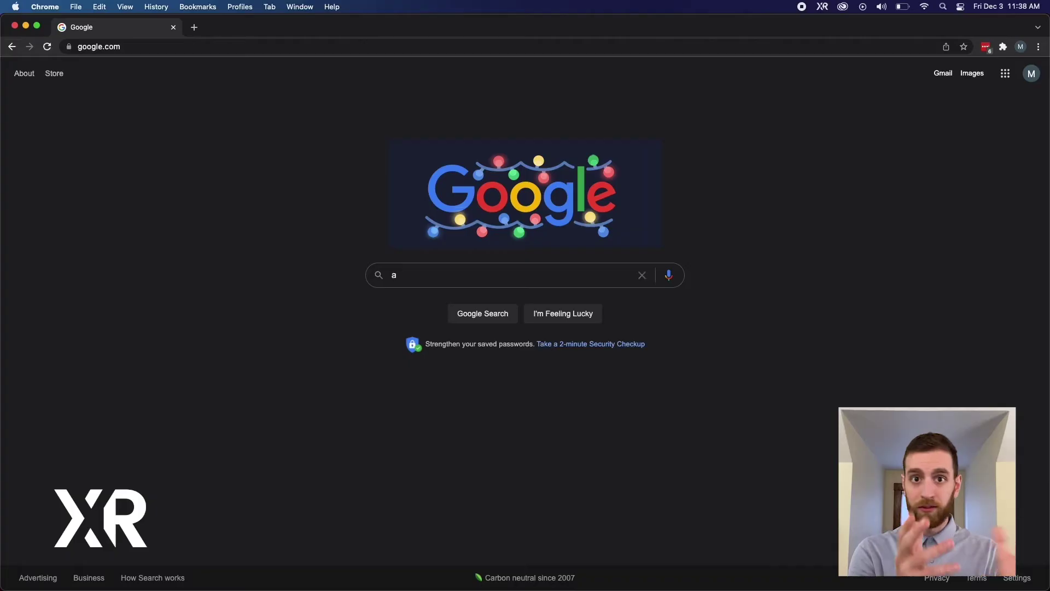
Search the web for Asana API docs and open the Asana Developers overview.
{"action": "type", "text": "pi docs"}
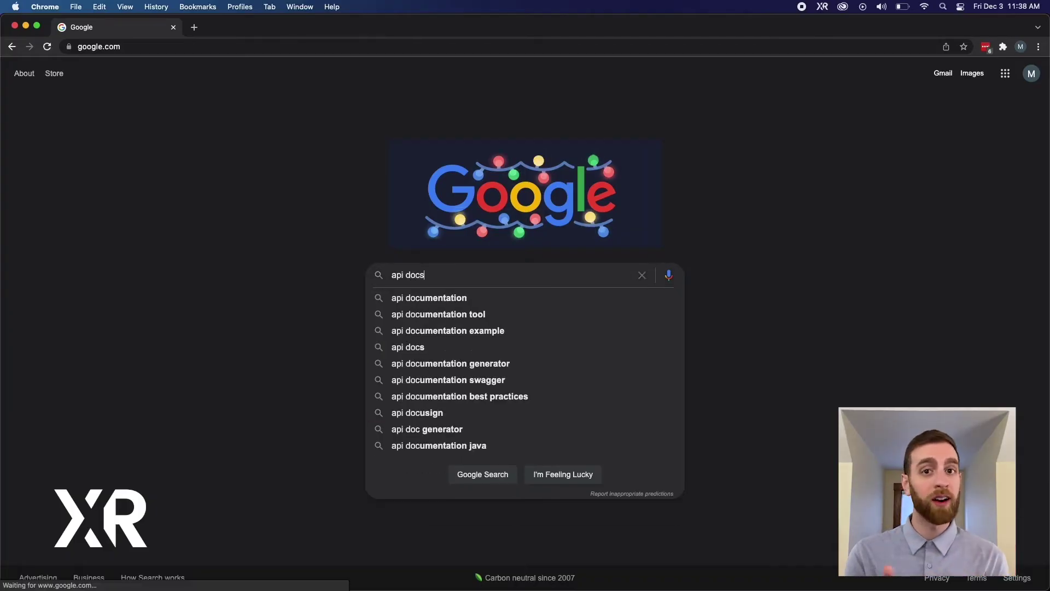
{"action": "type", "text": " asana"}
{"action": "key", "text": "Return"}
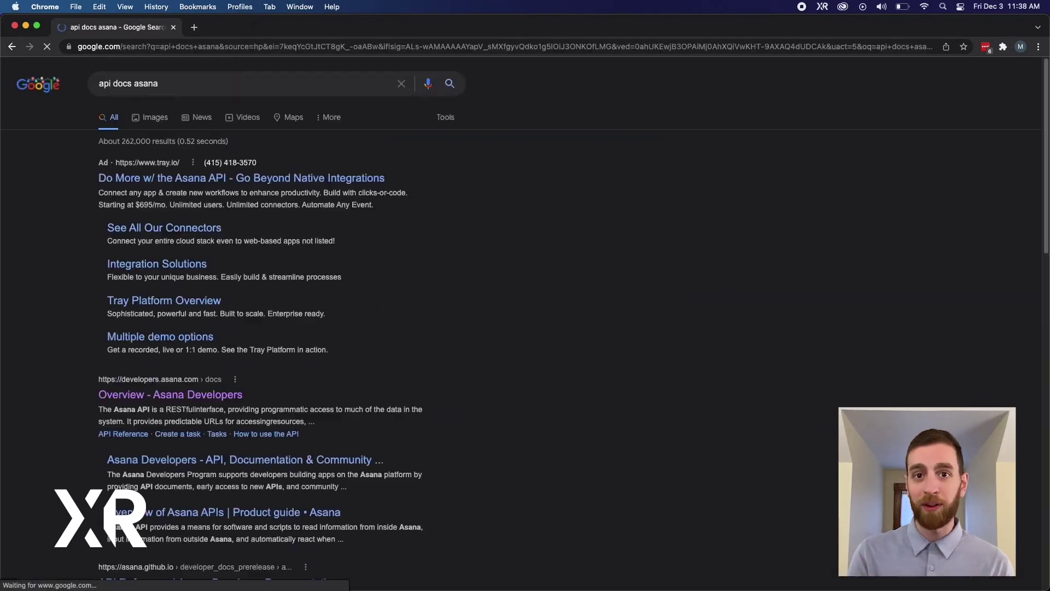
{"action": "left_click", "coordinate": [213, 396]}
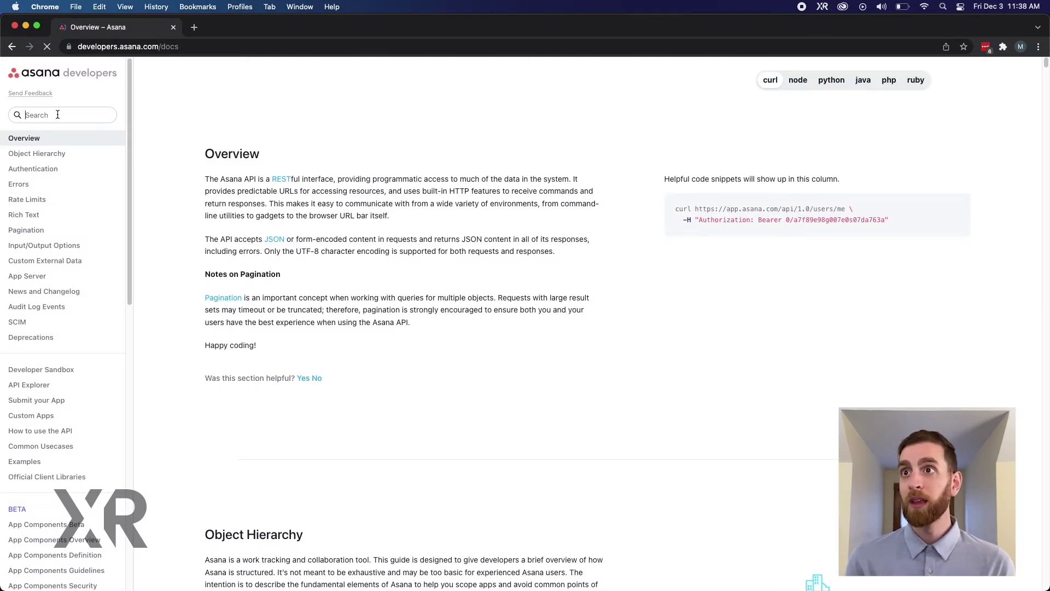
Find 'Create a section in a project' in the docs and copy its endpoint URL.
{"action": "type", "text": "sections"}
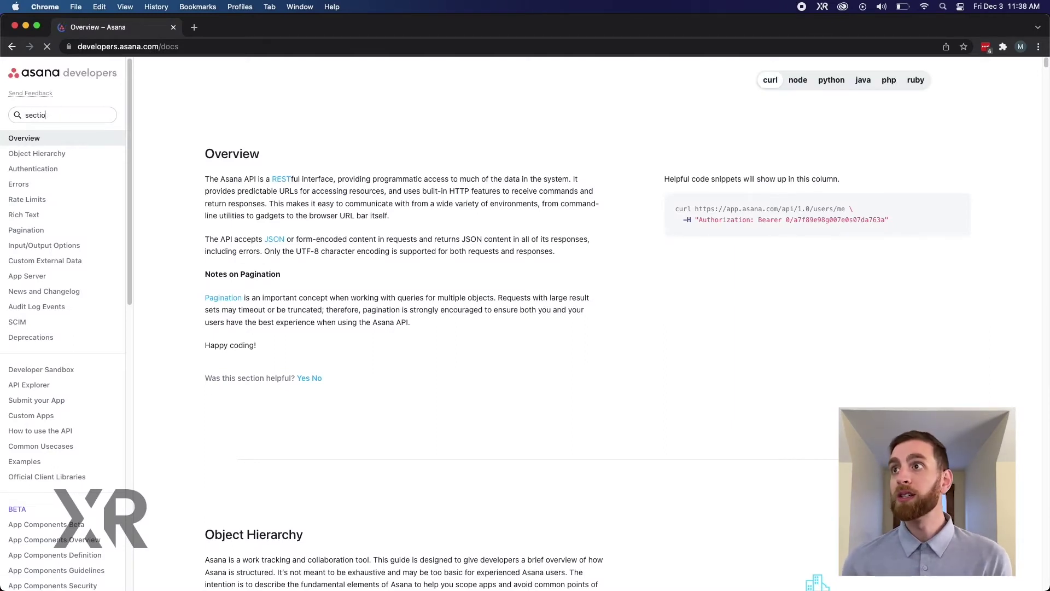
{"action": "left_click", "coordinate": [42, 231]}
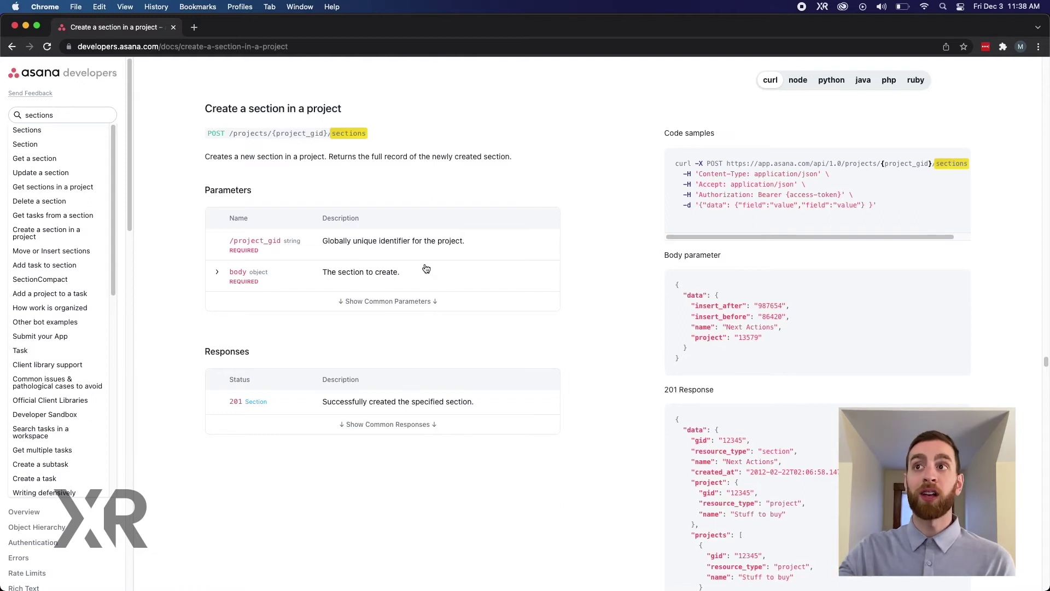
{"action": "left_click", "coordinate": [411, 300]}
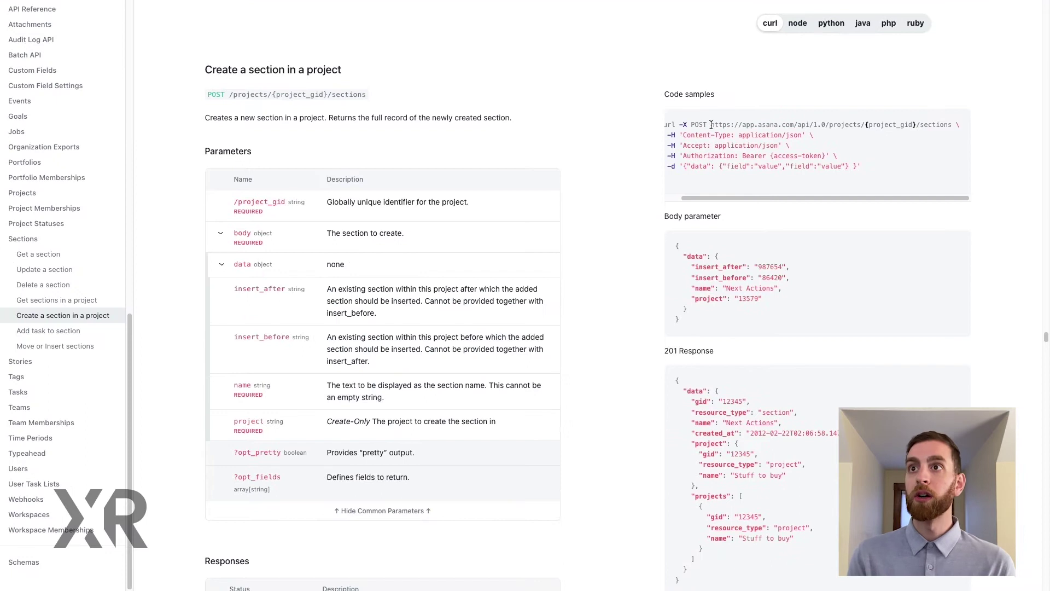
{"action": "left_click_drag", "start_coordinate": [711, 124], "coordinate": [953, 129]}
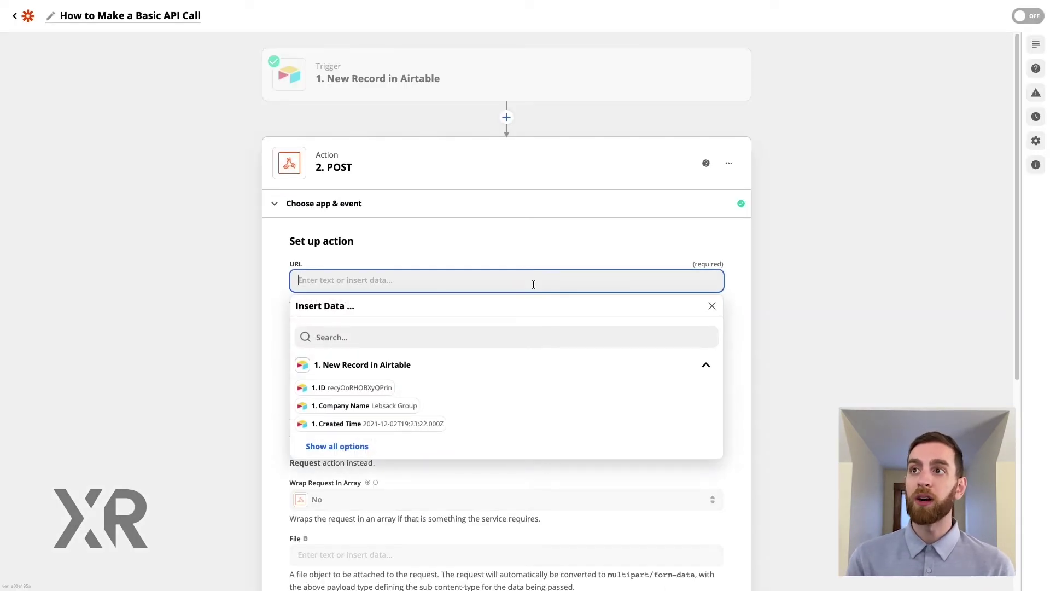
Paste the sections endpoint as the URL, replacing {project_gid} with the API Call Tutorial project ID.
{"action": "type", "text": "https://app.asana.com/api/1.0/projects/{project_gid}/sections"}
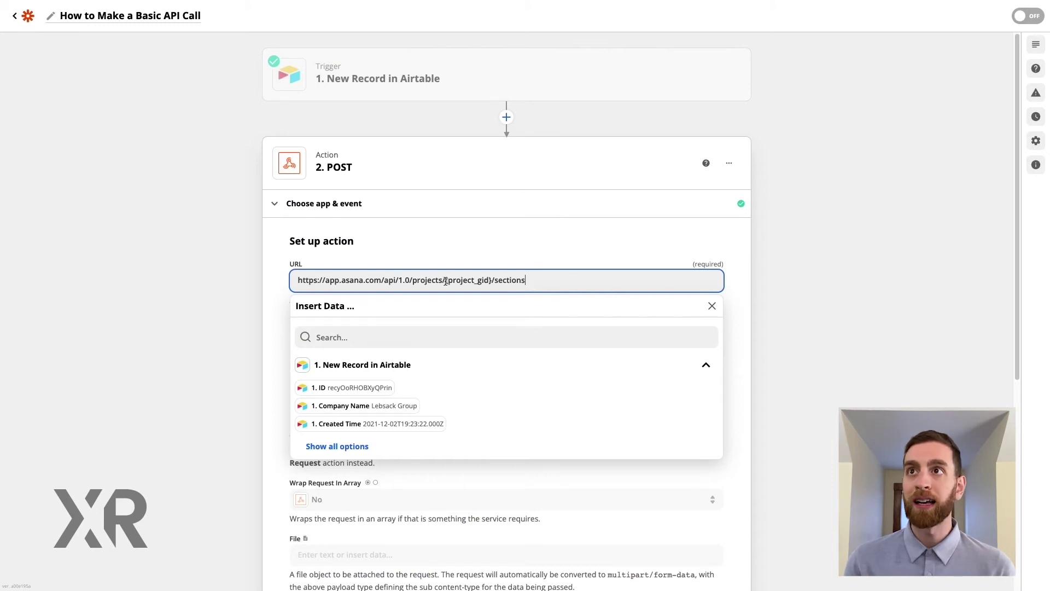
{"action": "left_click", "coordinate": [843, 304]}
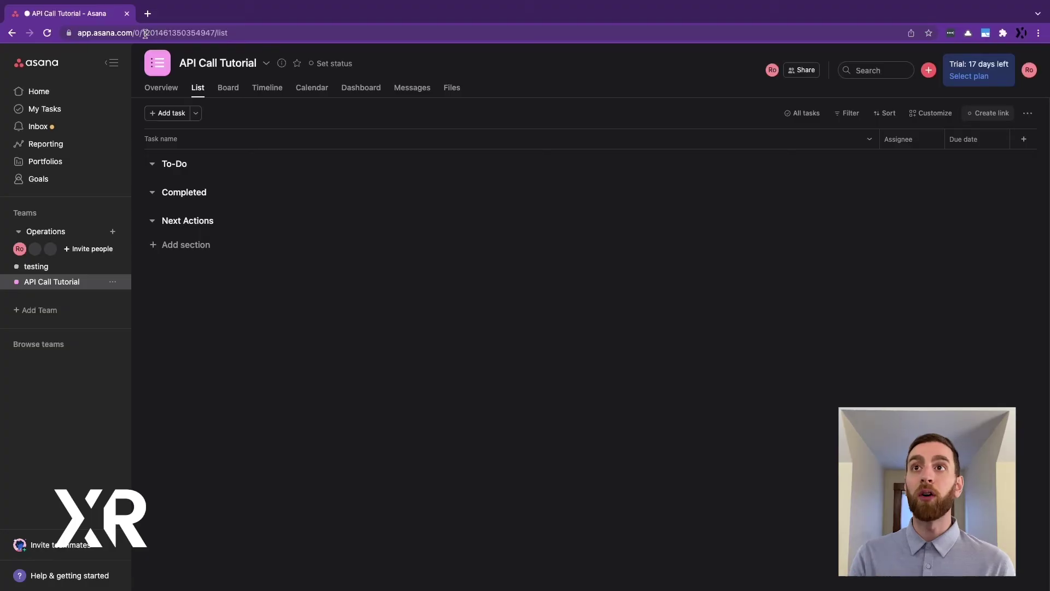
{"action": "left_click_drag", "start_coordinate": [143, 33], "coordinate": [217, 33]}
{"action": "key", "text": "ctrl+c"}
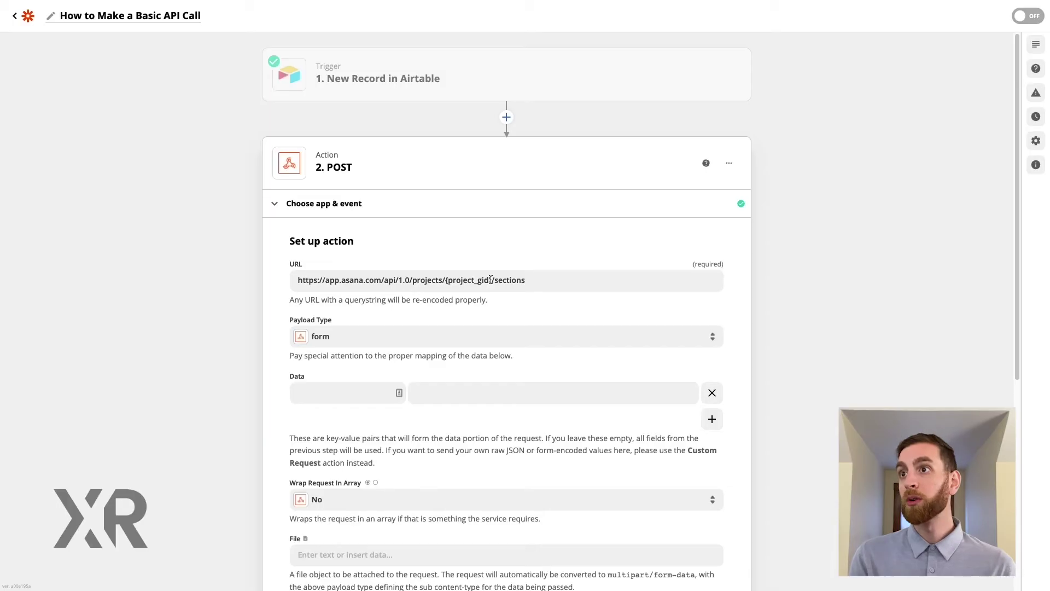
{"action": "left_click", "coordinate": [496, 280]}
{"action": "key", "text": "BackSpace"}
{"action": "key", "text": "BackSpace"}
{"action": "key", "text": "BackSpace"}
{"action": "key", "text": "BackSpace"}
{"action": "key", "text": "BackSpace"}
{"action": "key", "text": "BackSpace"}
{"action": "key", "text": "BackSpace"}
{"action": "key", "text": "BackSpace"}
{"action": "key", "text": "BackSpace"}
{"action": "key", "text": "BackSpace"}
{"action": "key", "text": "BackSpace"}
{"action": "key", "text": "BackSpace"}
{"action": "key", "text": "BackSpace"}
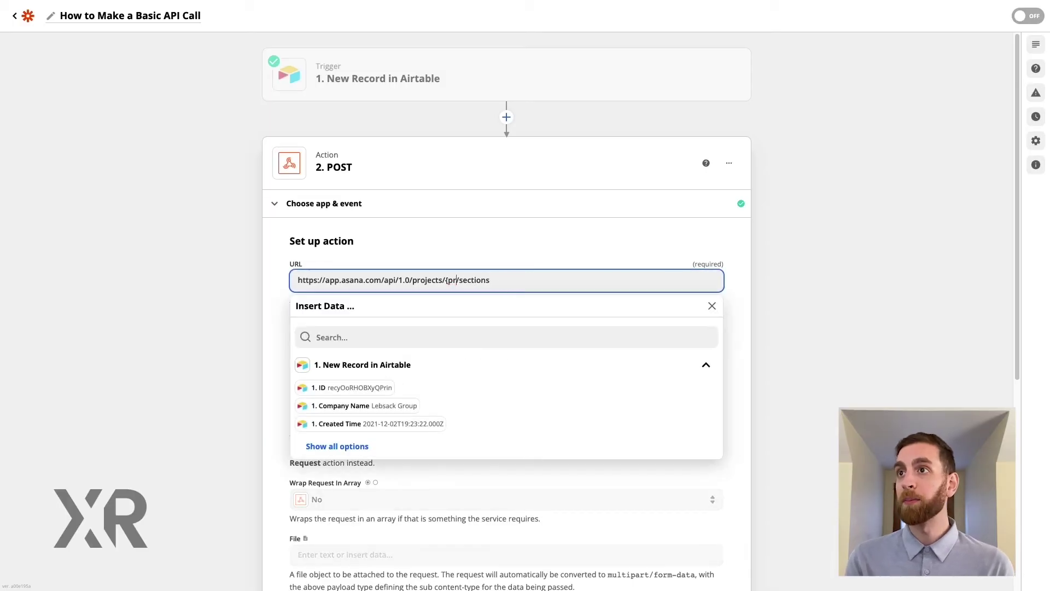
{"action": "key", "text": "ctrl+v"}
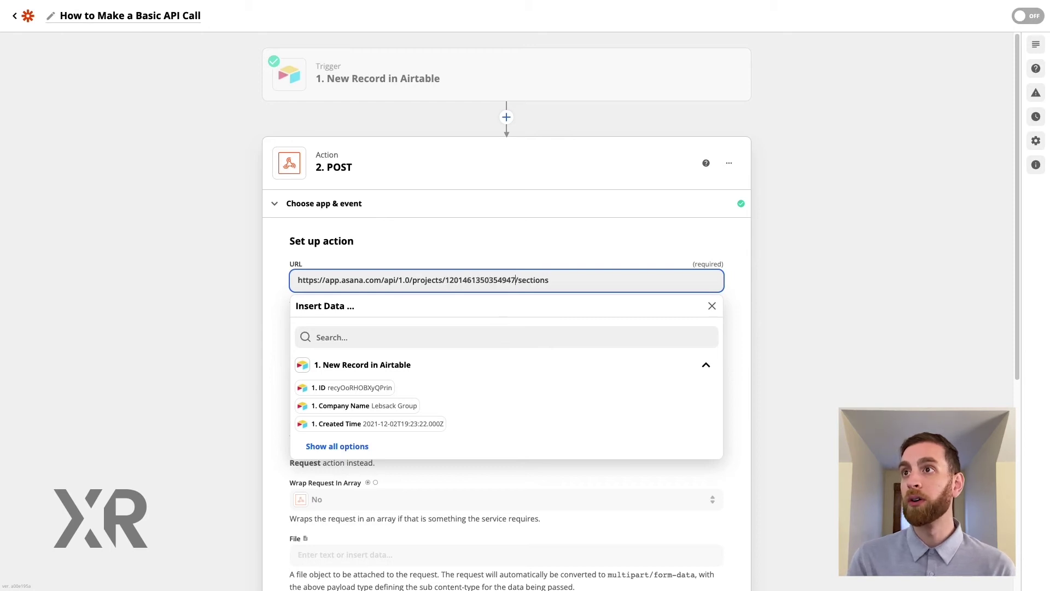
{"action": "left_click", "coordinate": [855, 259]}
{"action": "scroll", "coordinate": [787, 317], "scroll_direction": "down", "scroll_amount": 3}
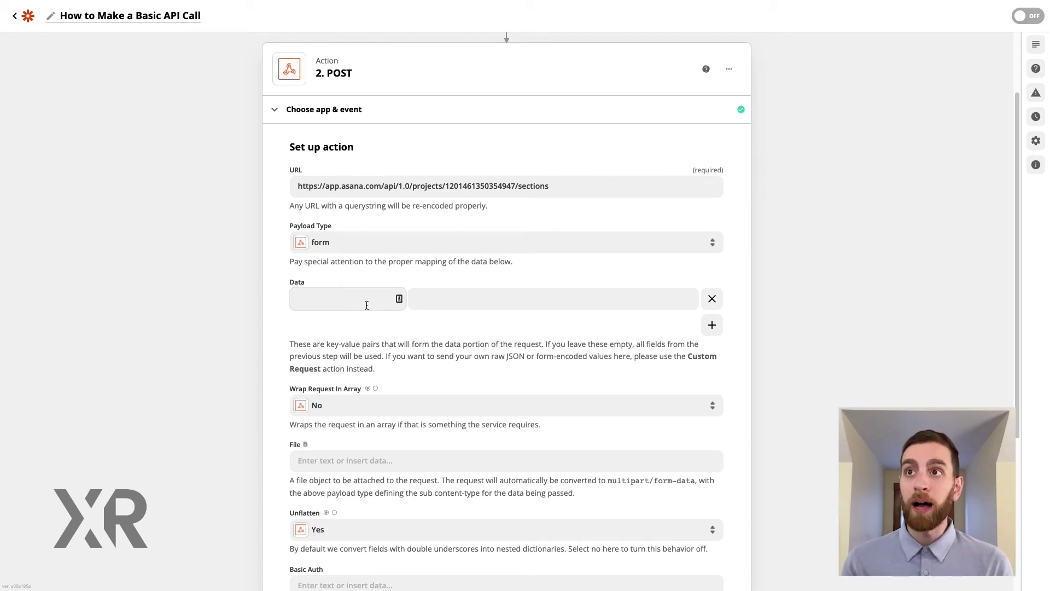
Add a data field 'name' mapped to the Airtable step's 1. Company Name.
{"action": "key", "text": "ctrl+Tab"}
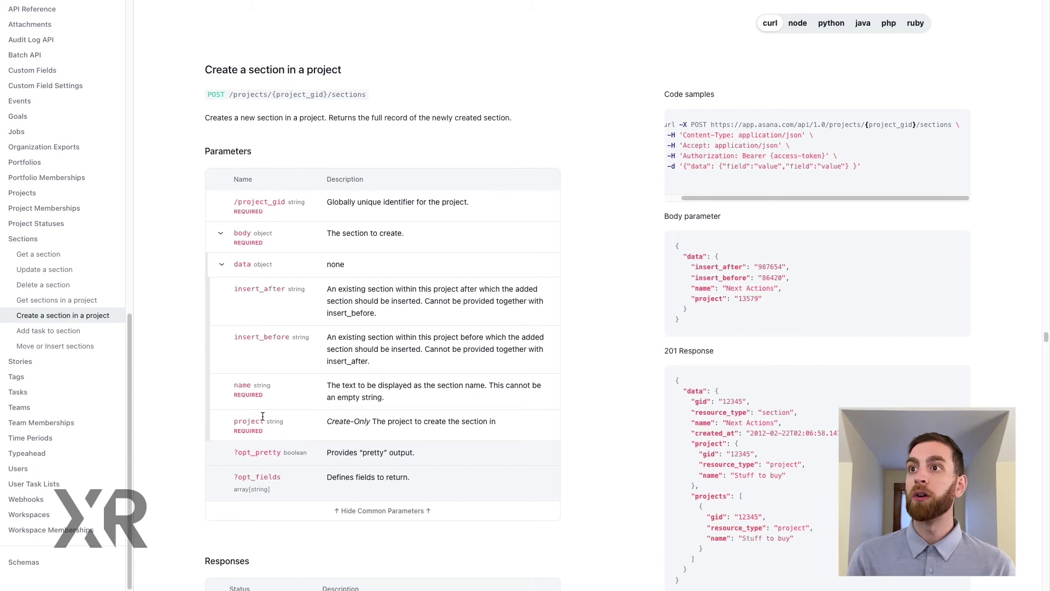
{"action": "key", "text": "ctrl+shift+Tab"}
{"action": "left_click", "coordinate": [360, 299]}
{"action": "type", "text": "name"}
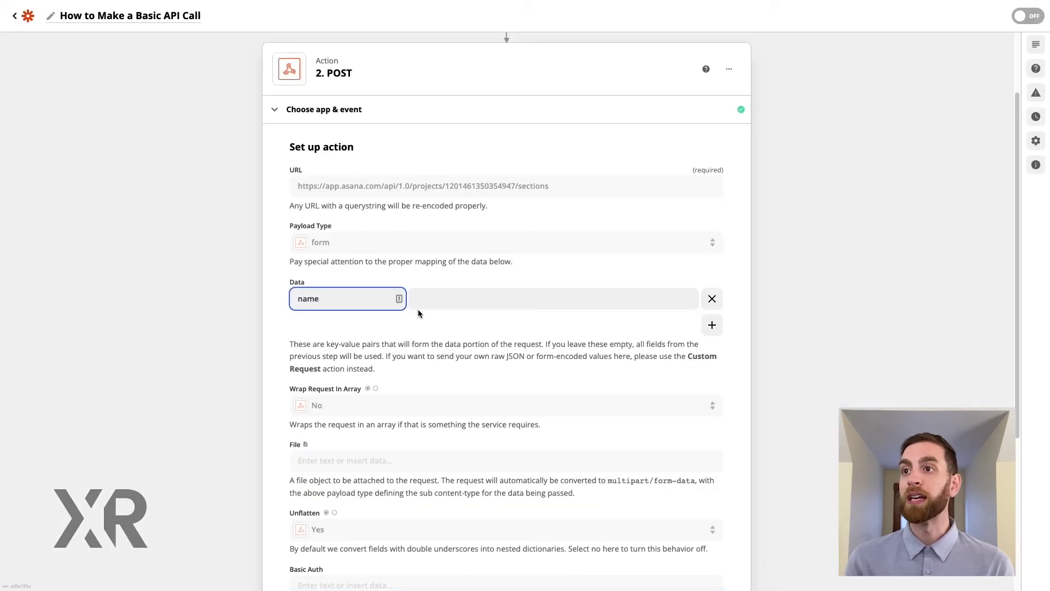
{"action": "left_click", "coordinate": [458, 302]}
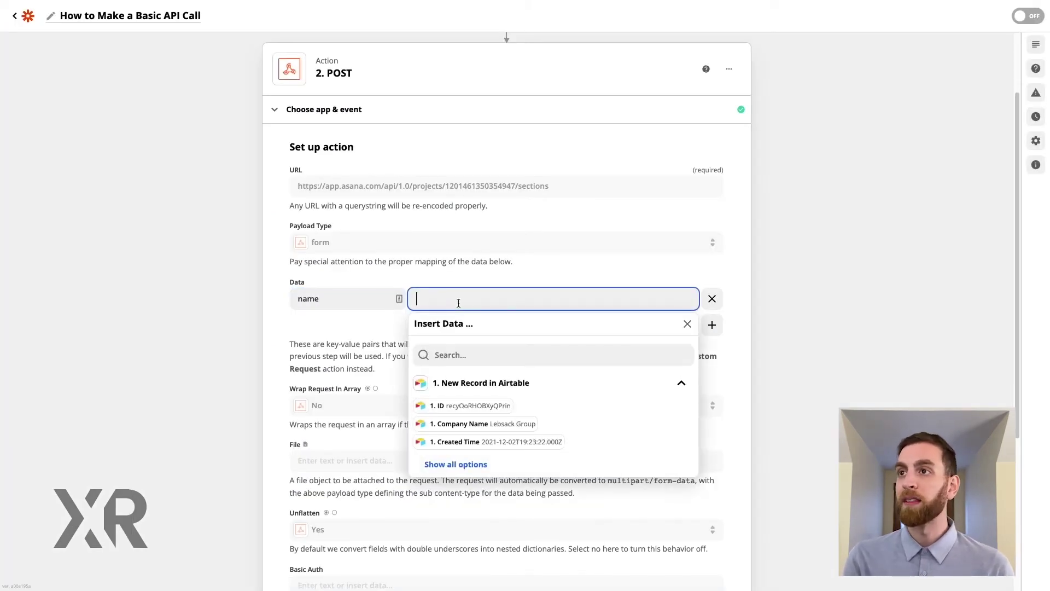
{"action": "left_click", "coordinate": [492, 424]}
{"action": "left_click", "coordinate": [802, 360]}
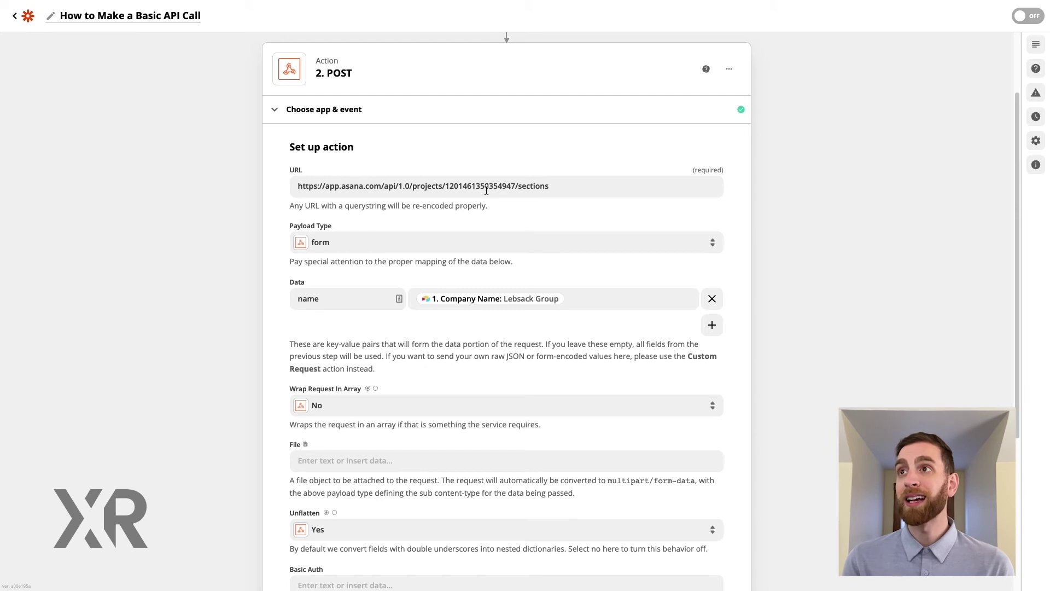
Add an Authorization header key to the POST request.
{"action": "scroll", "coordinate": [602, 301], "scroll_direction": "down", "scroll_amount": 2}
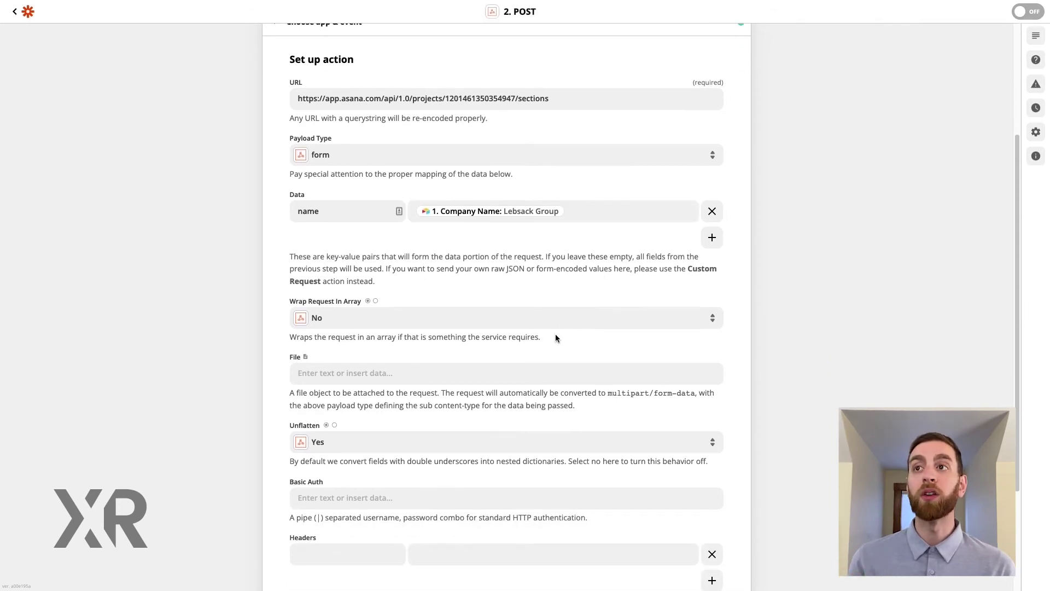
{"action": "scroll", "coordinate": [555, 338], "scroll_direction": "down", "scroll_amount": 1}
{"action": "scroll", "coordinate": [556, 339], "scroll_direction": "down", "scroll_amount": 2}
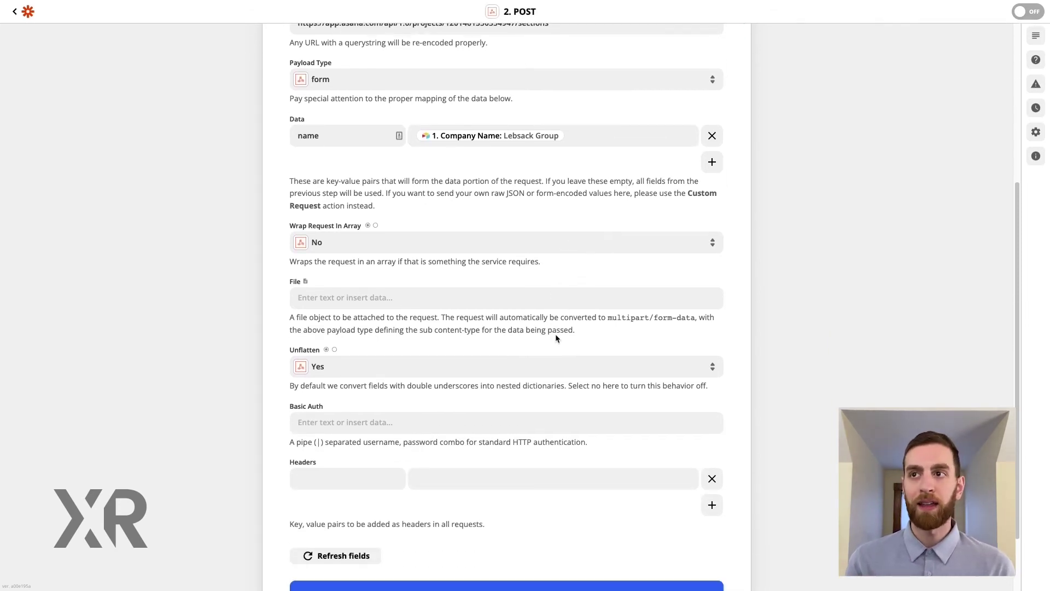
{"action": "left_click", "coordinate": [358, 433]}
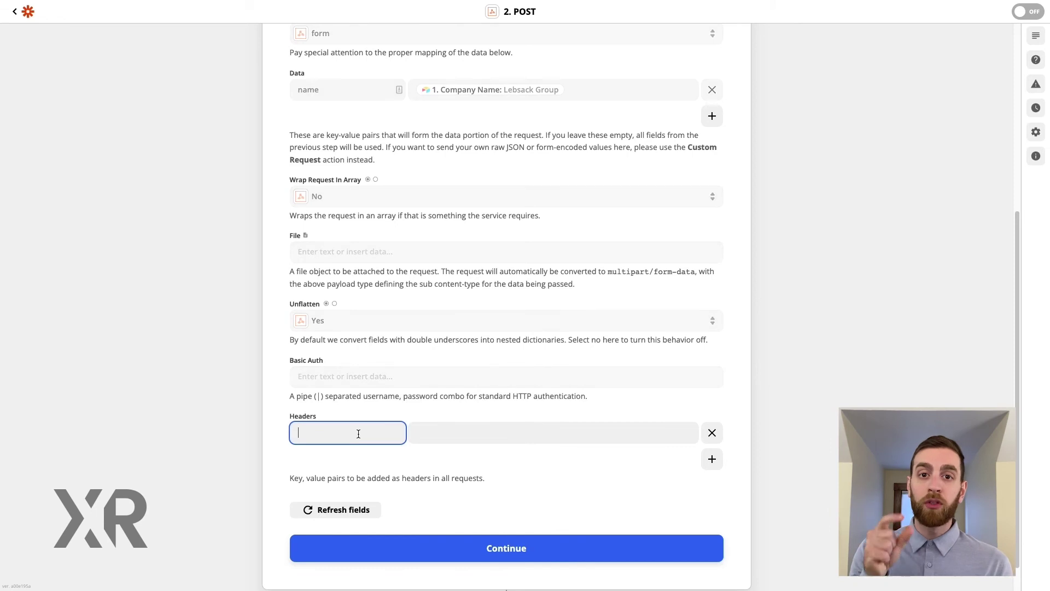
{"action": "type", "text": "horization"}
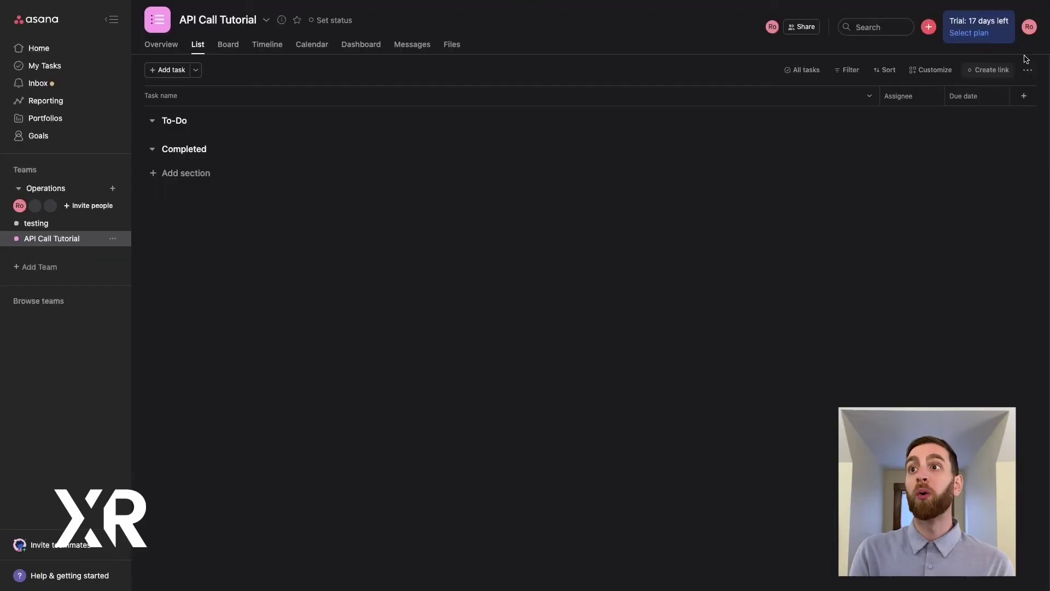
Go to Asana's developer app console via My Settings > Apps.
{"action": "left_click", "coordinate": [1029, 33]}
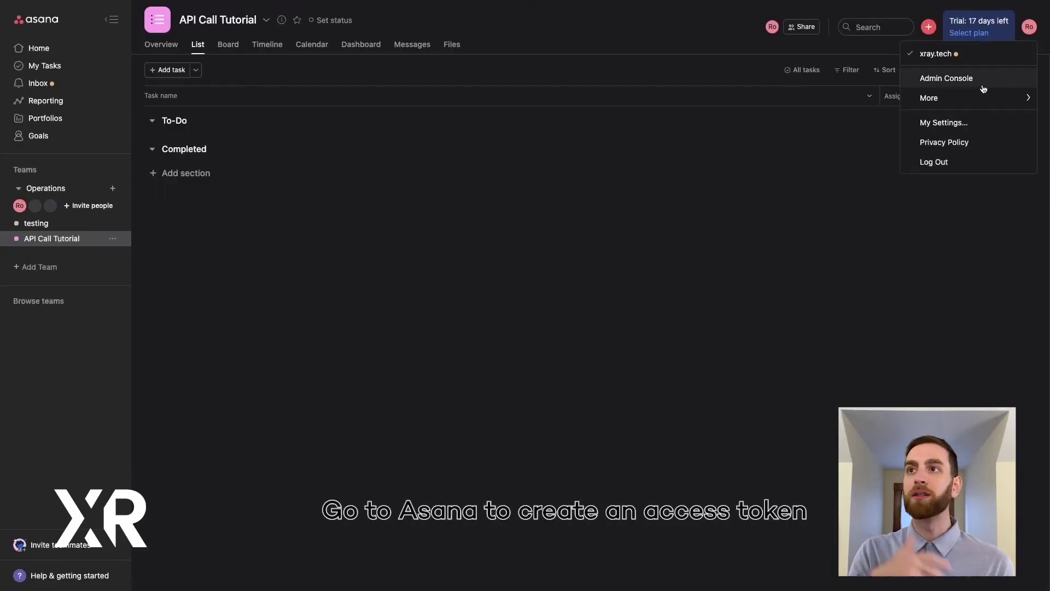
{"action": "left_click", "coordinate": [958, 124]}
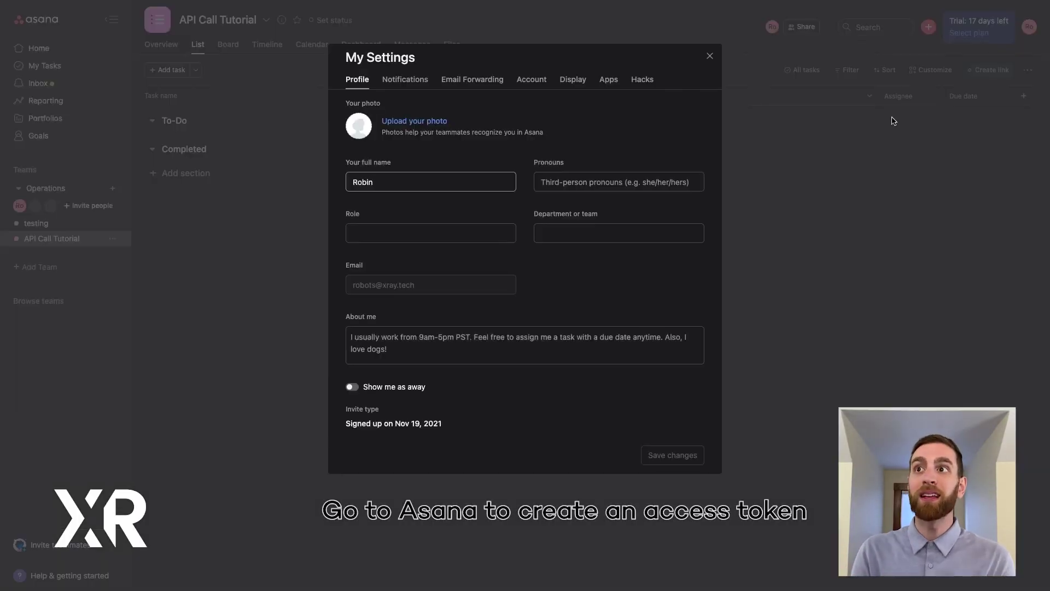
{"action": "left_click", "coordinate": [612, 82]}
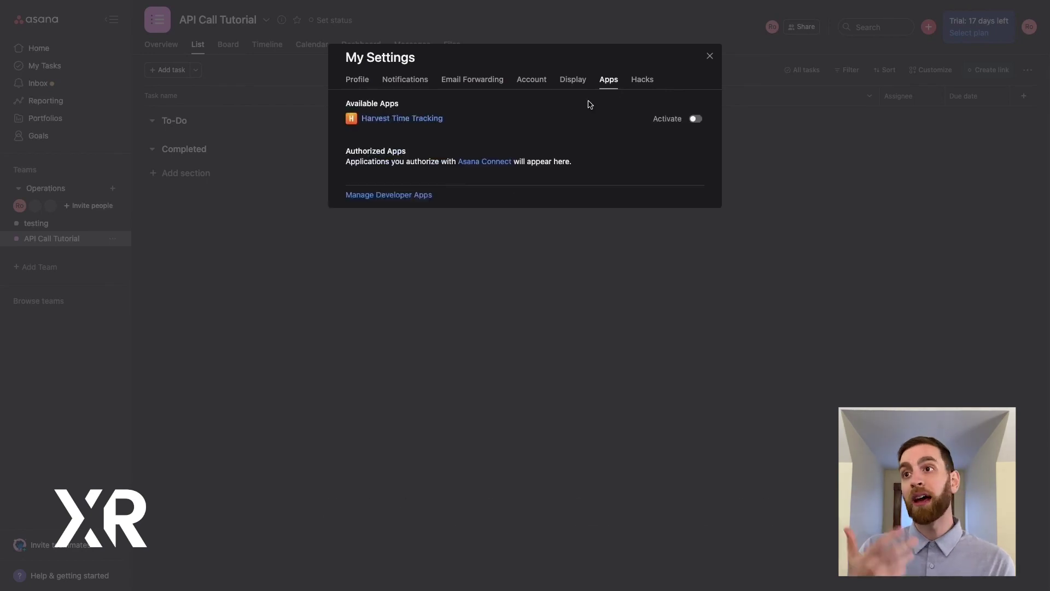
{"action": "left_click", "coordinate": [431, 197]}
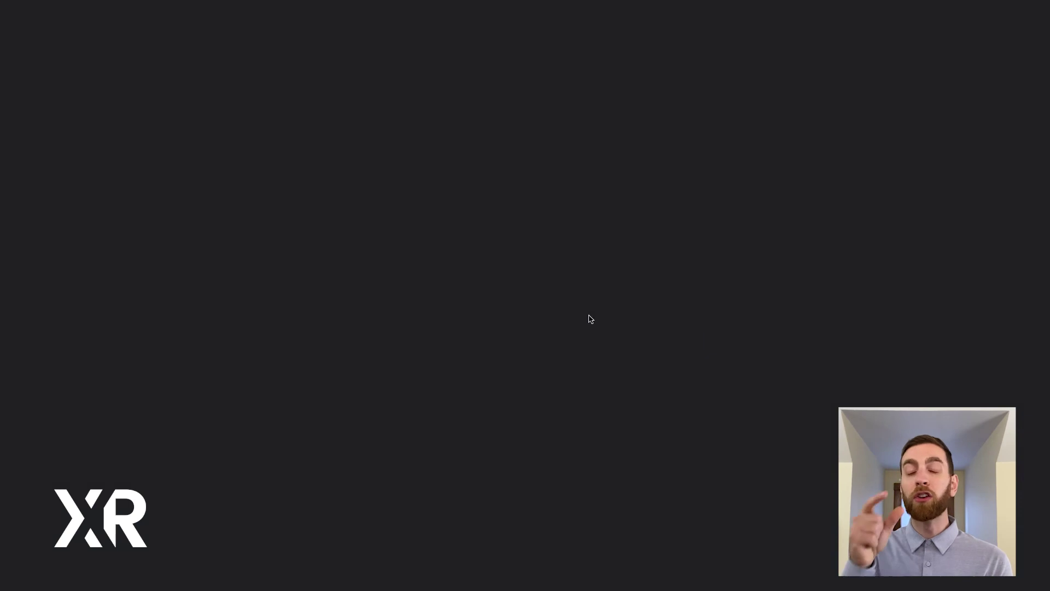
Create a personal access token named 'API Call Tutorial' and paste it as the Authorization value.
{"action": "left_click", "coordinate": [591, 335]}
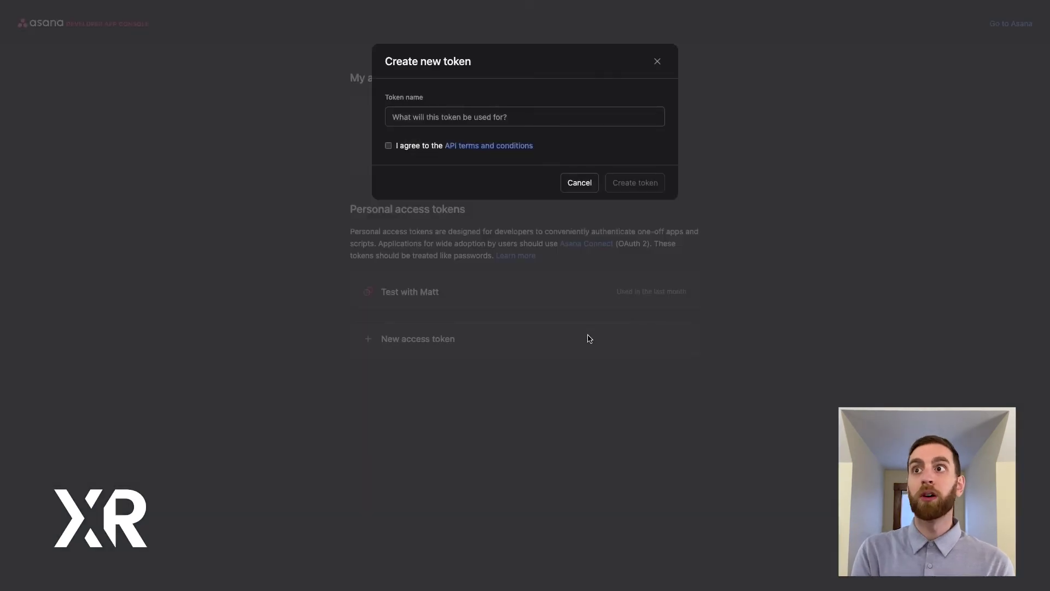
{"action": "left_click", "coordinate": [514, 117]}
{"action": "type", "text": "AP"}
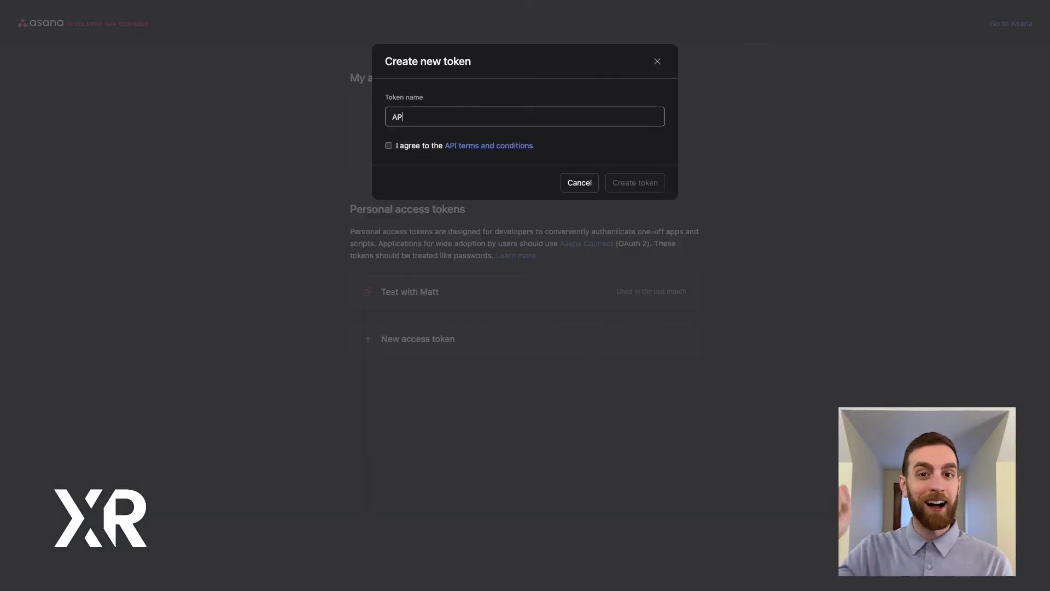
{"action": "type", "text": "I Call Tutorial"}
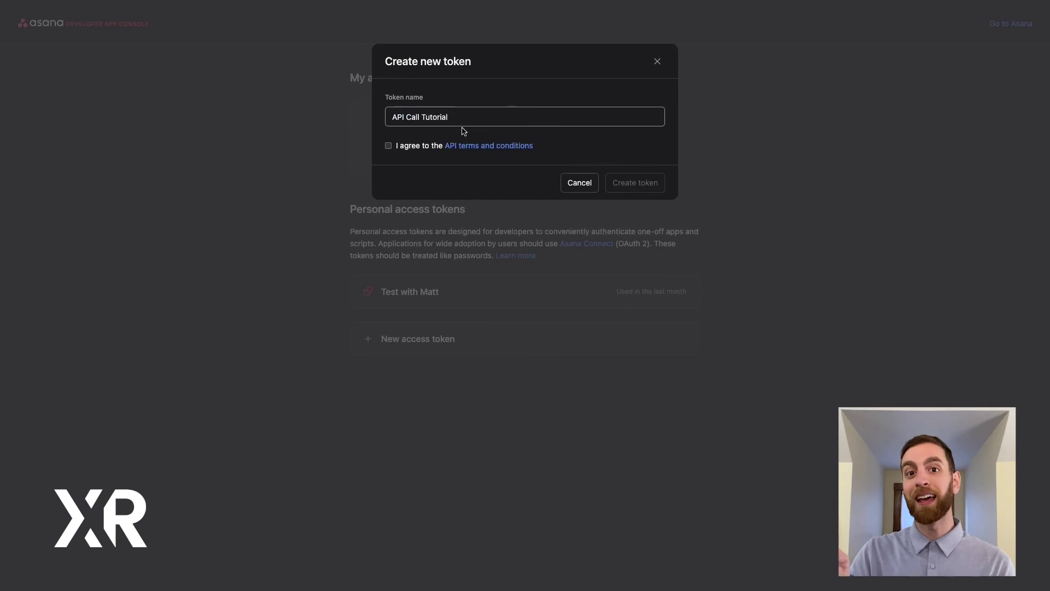
{"action": "left_click", "coordinate": [388, 146]}
{"action": "left_click", "coordinate": [641, 187]}
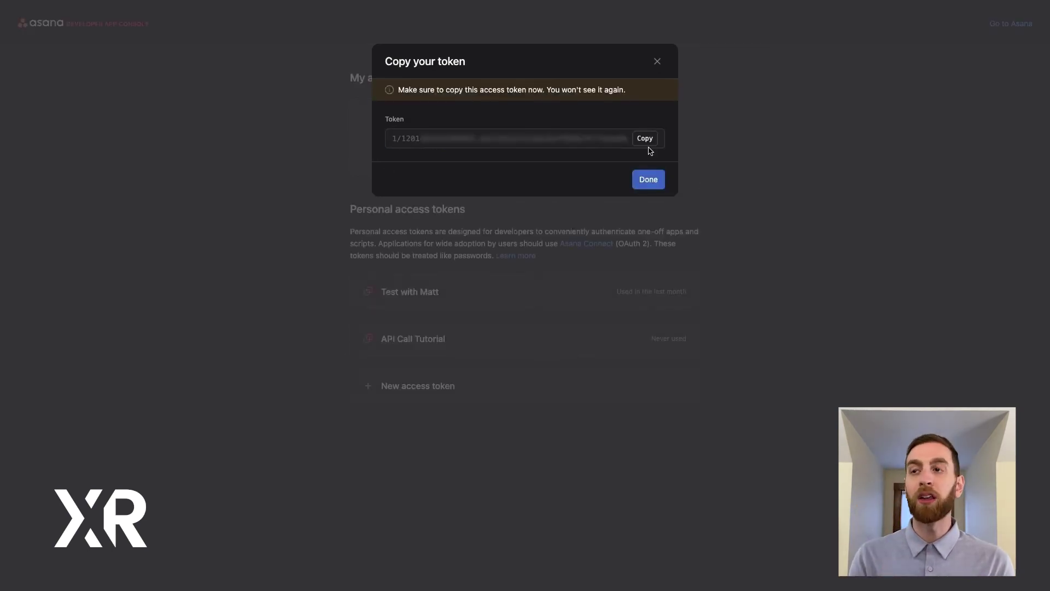
{"action": "left_click", "coordinate": [646, 139]}
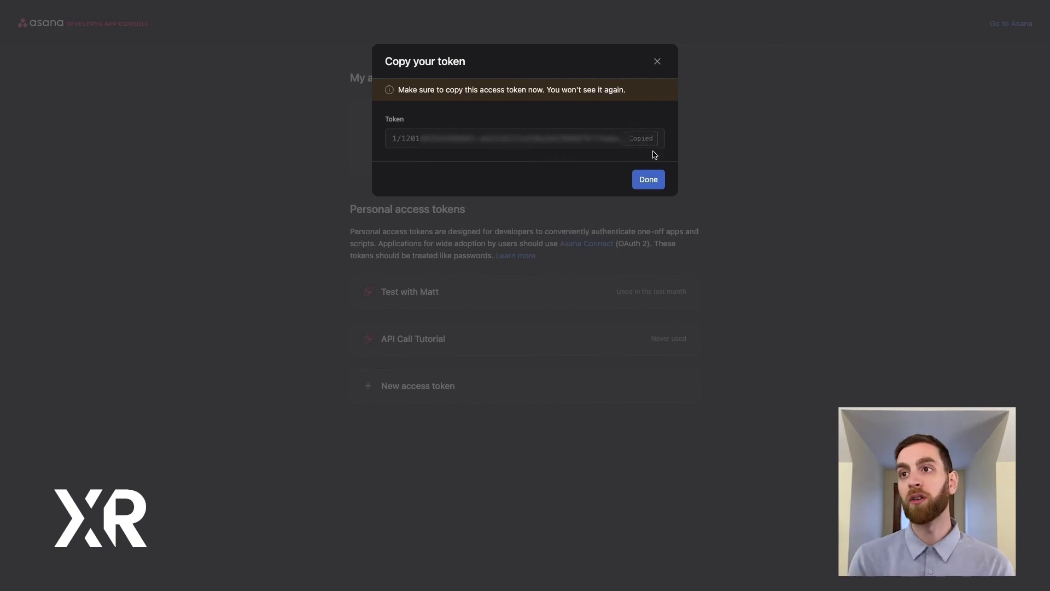
{"action": "left_click", "coordinate": [650, 181]}
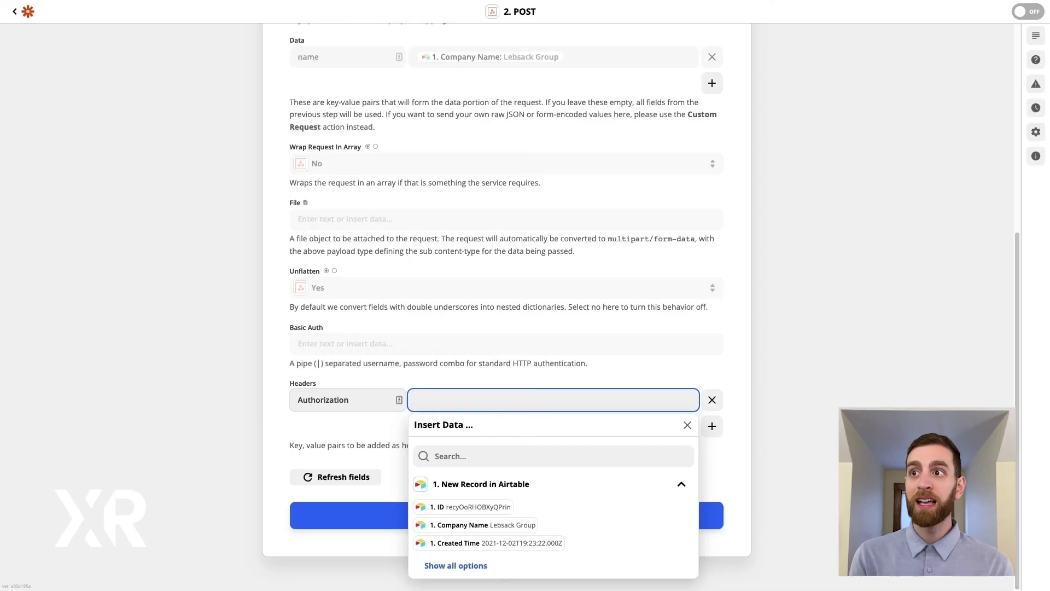
{"action": "key", "text": "ctrl+v"}
{"action": "left_click", "coordinate": [248, 473]}
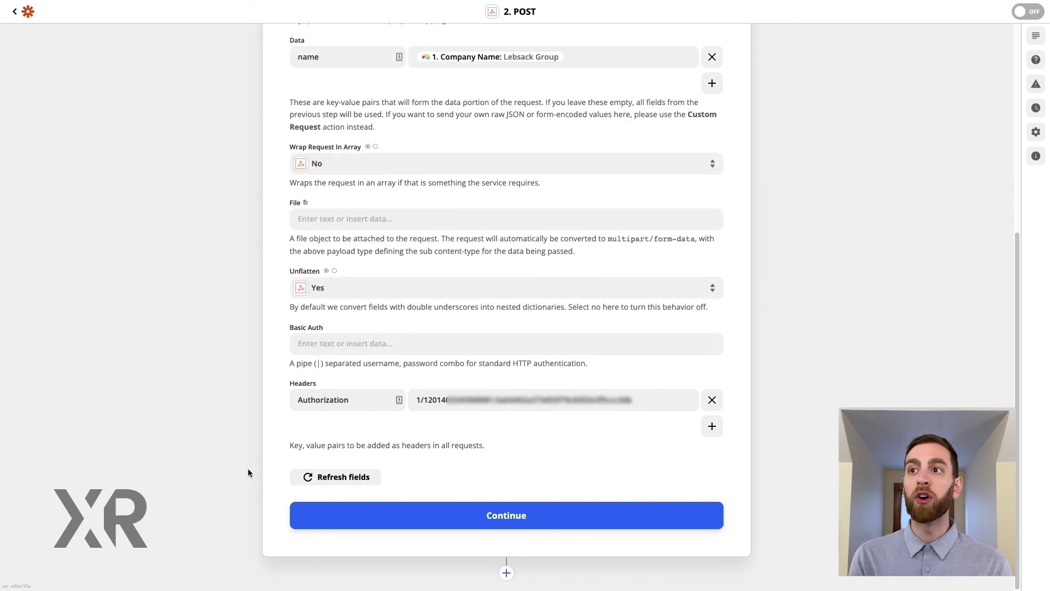
Prefix the Authorization value with 'Bearer' and run the POST request test.
{"action": "left_click", "coordinate": [419, 399]}
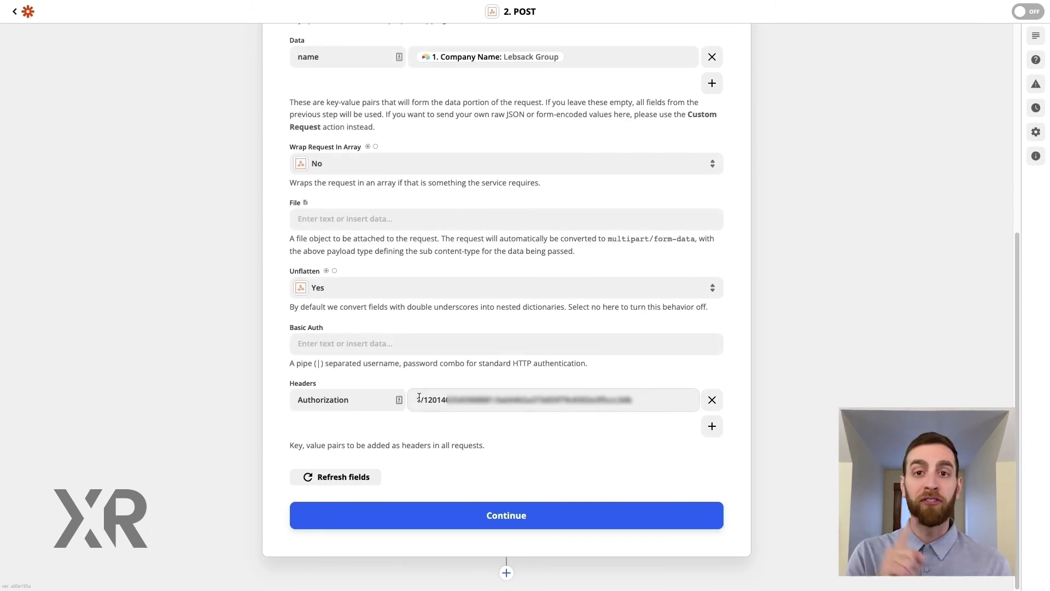
{"action": "type", "text": "Bearer 1"}
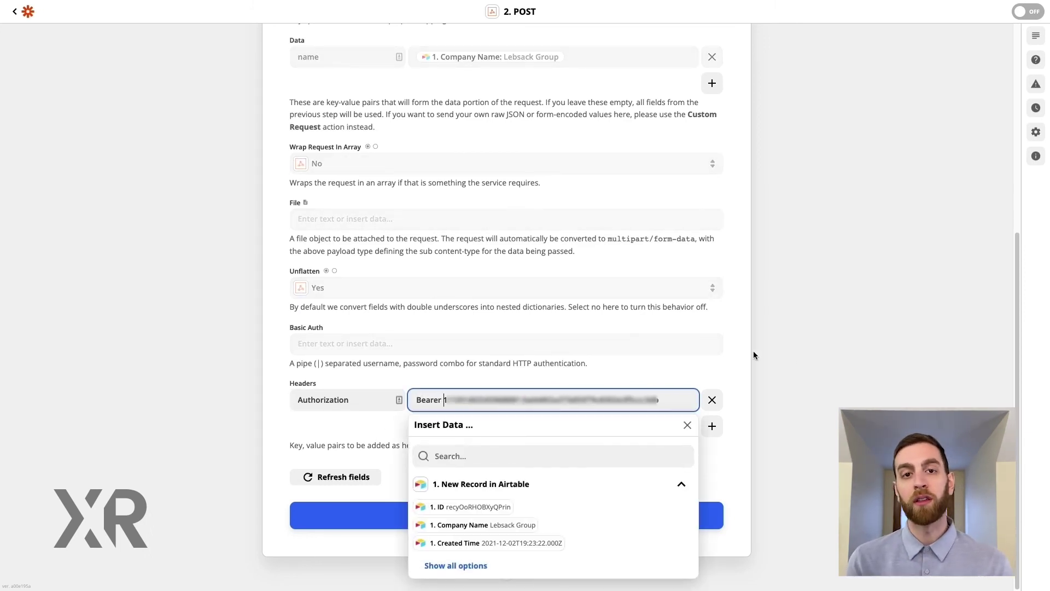
{"action": "left_click", "coordinate": [863, 365]}
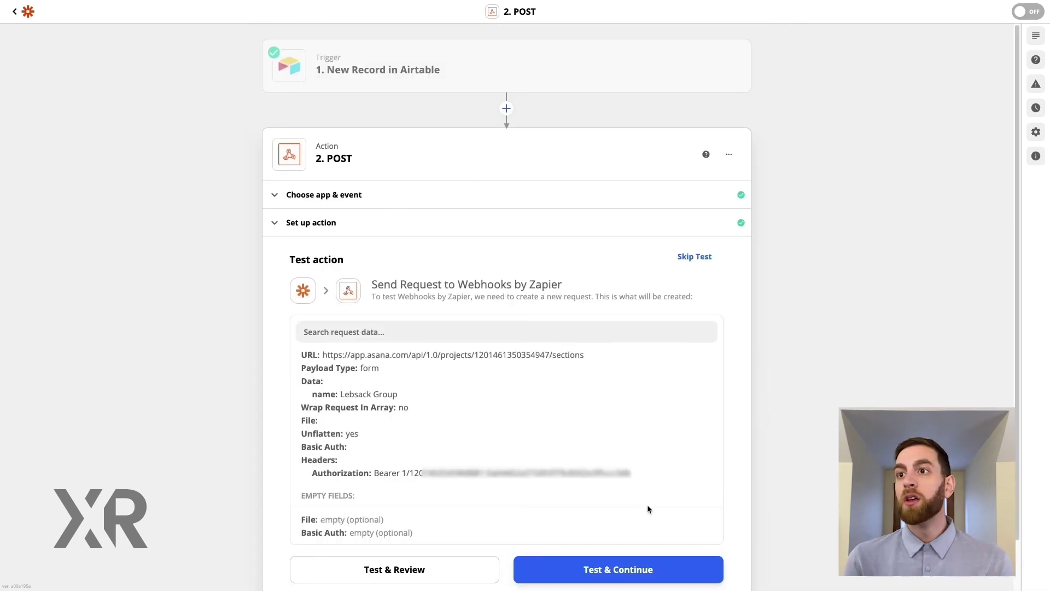
{"action": "left_click", "coordinate": [558, 514]}
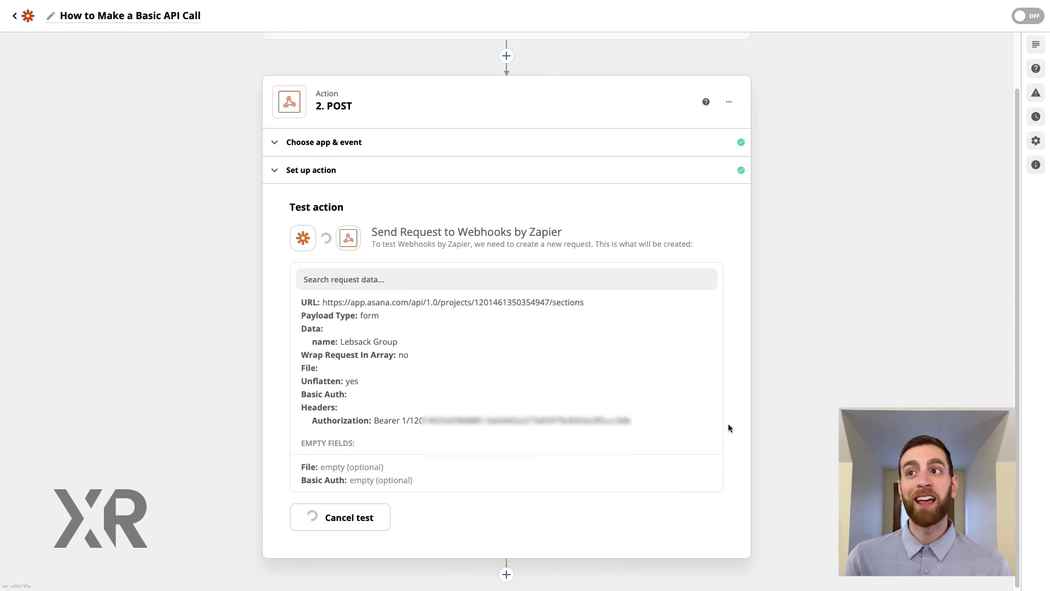